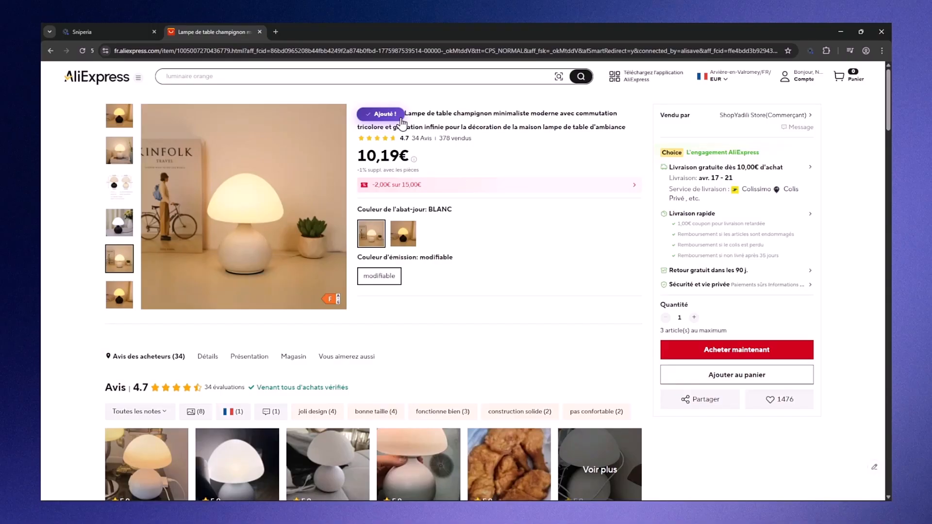
Check the extracted lamp's images and variations in the Sniperia extension, and send the product to the Listing Generator.
scroll(401, 121, "down", 15)
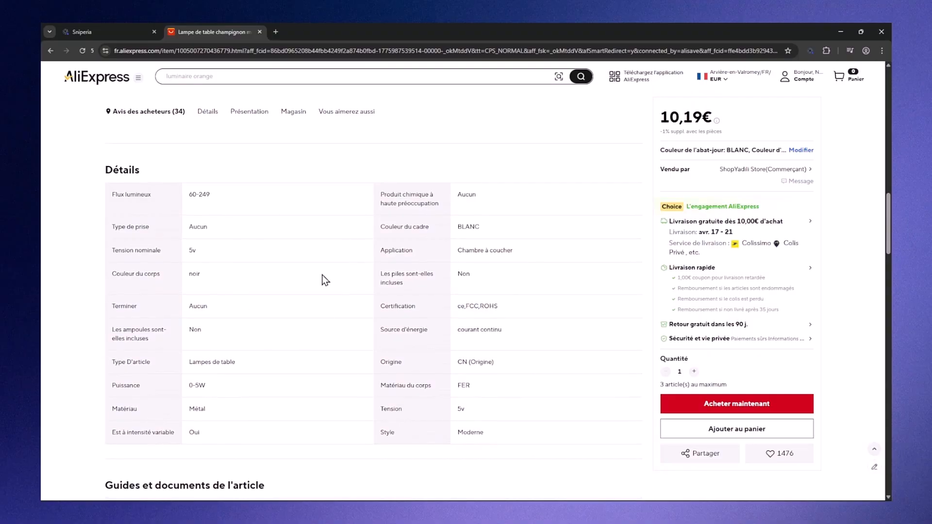
scroll(330, 277, "down", 10)
scroll(340, 296, "up", 6)
scroll(332, 313, "up", 4)
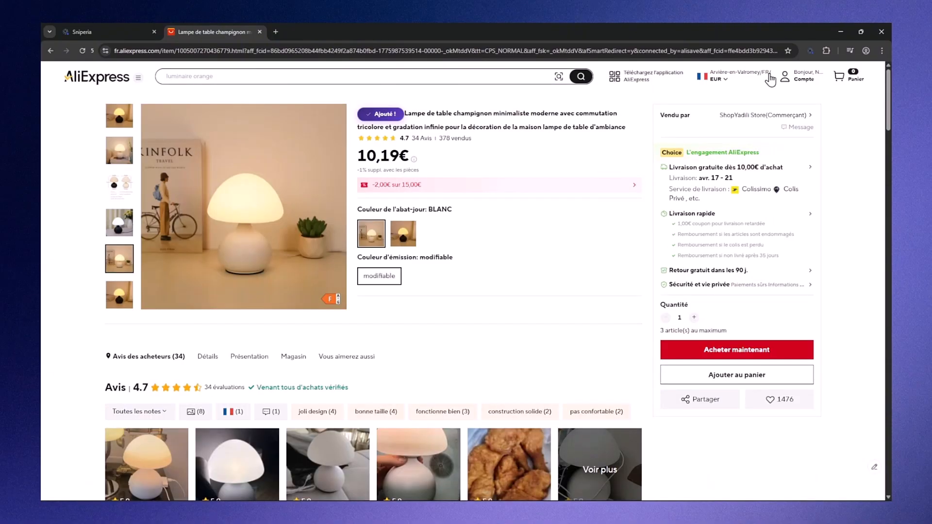
left_click(810, 51)
left_click(676, 199)
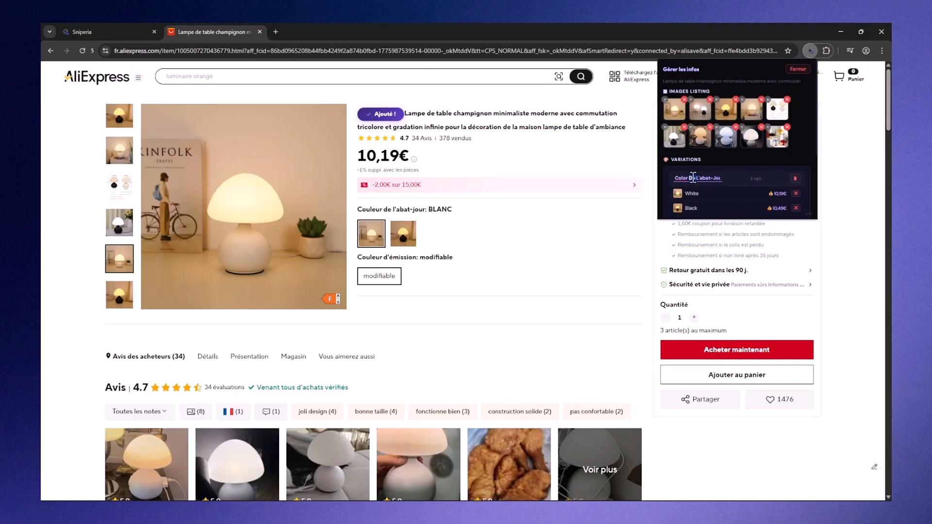
left_click(699, 194)
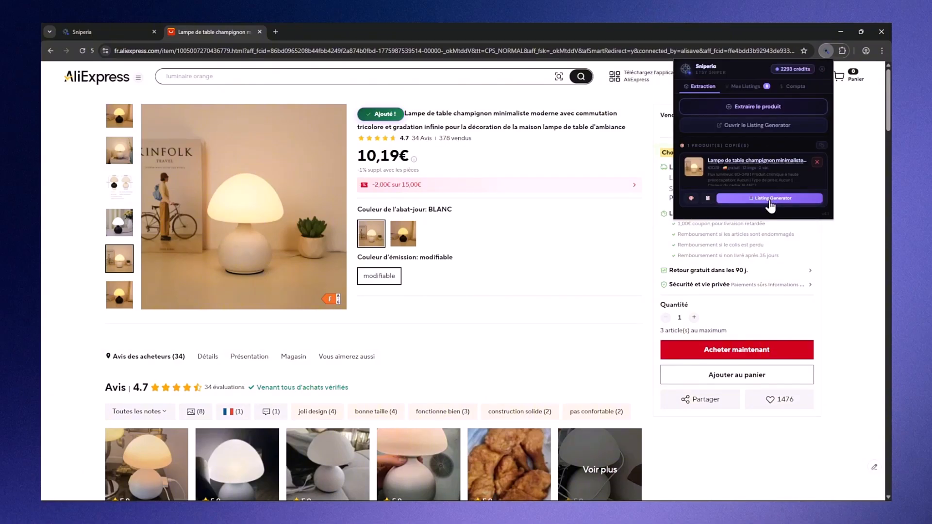
left_click(771, 199)
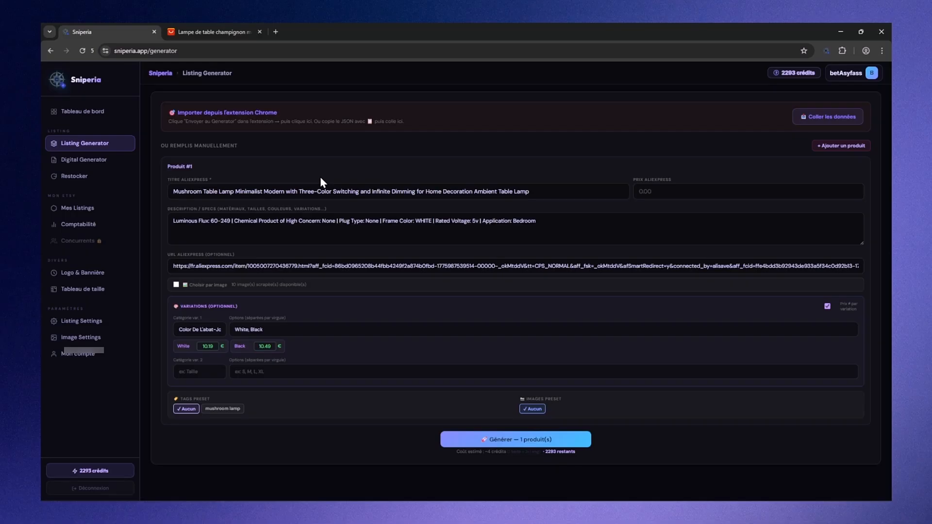
Enable per-image selection and keep only the white variation, black variation, two-lamp and dimensions images active.
left_click(176, 285)
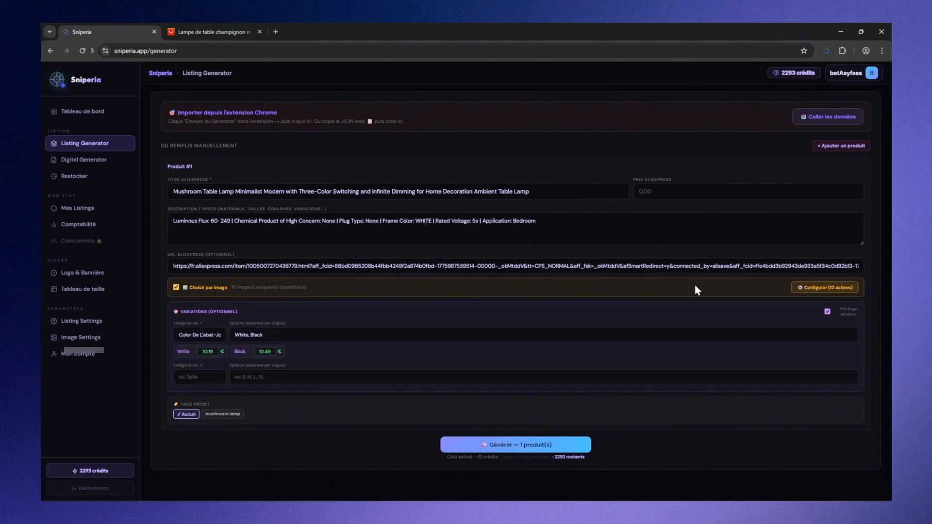
left_click(806, 288)
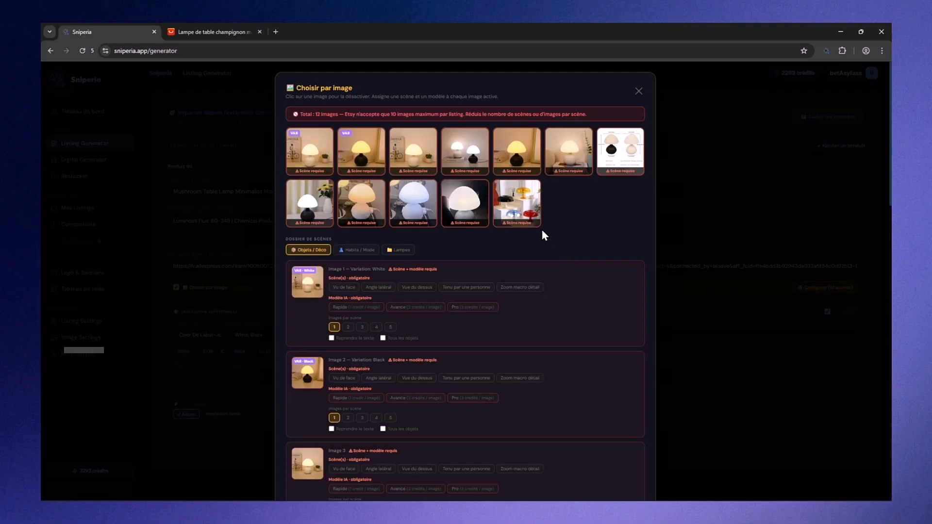
left_click(523, 219)
left_click(472, 217)
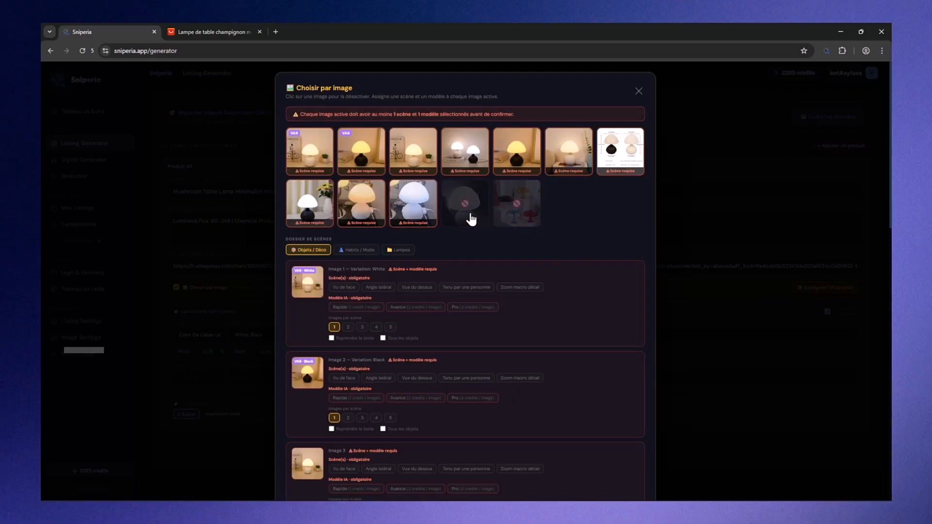
left_click(425, 218)
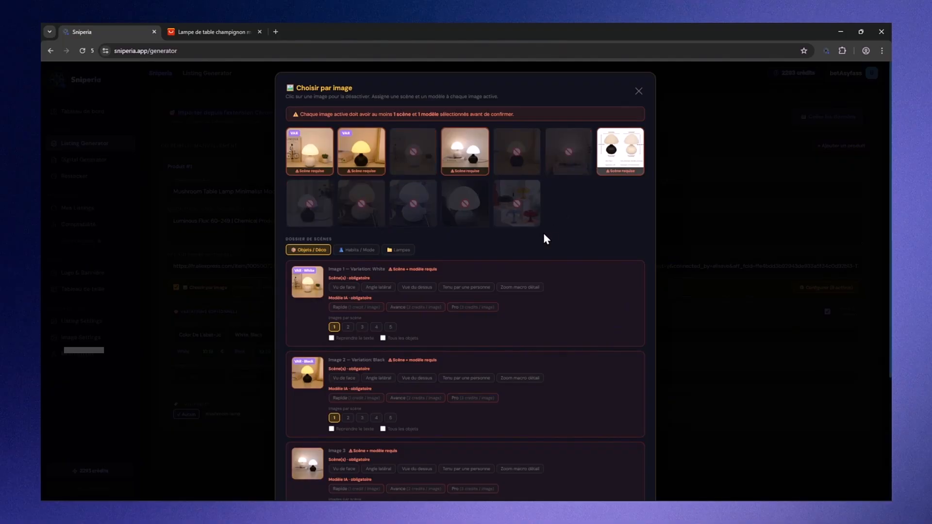
Assign the "Posée sur une table" scene from the Lampes scene folder to all four active images.
left_click(402, 250)
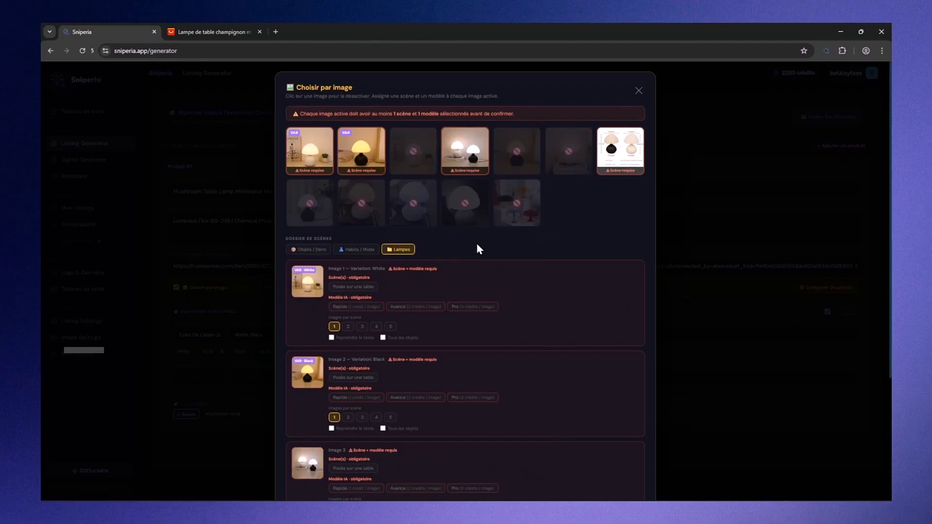
scroll(481, 245, "down", 1)
left_click(350, 244)
scroll(364, 248, "down", 2)
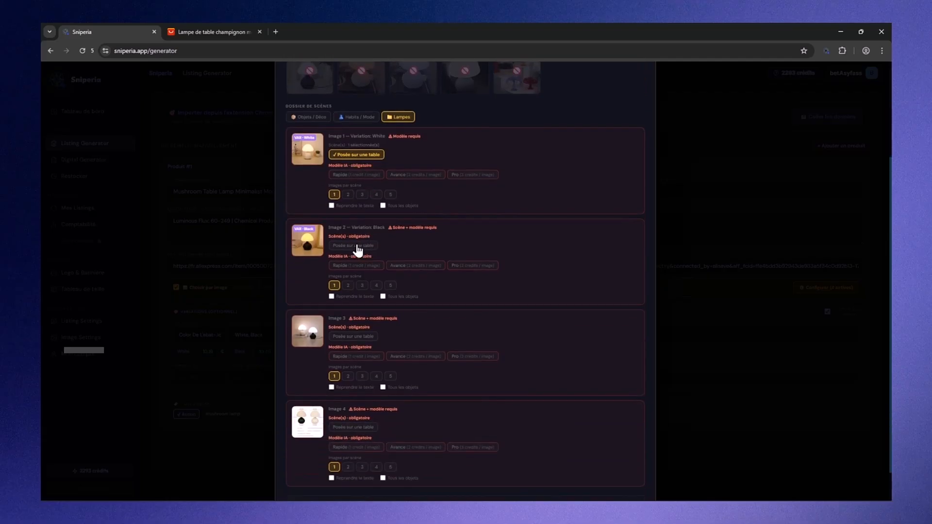
left_click(358, 246)
left_click(358, 337)
Set the AI model to Avance for all four active images.
scroll(349, 271, "up", 1)
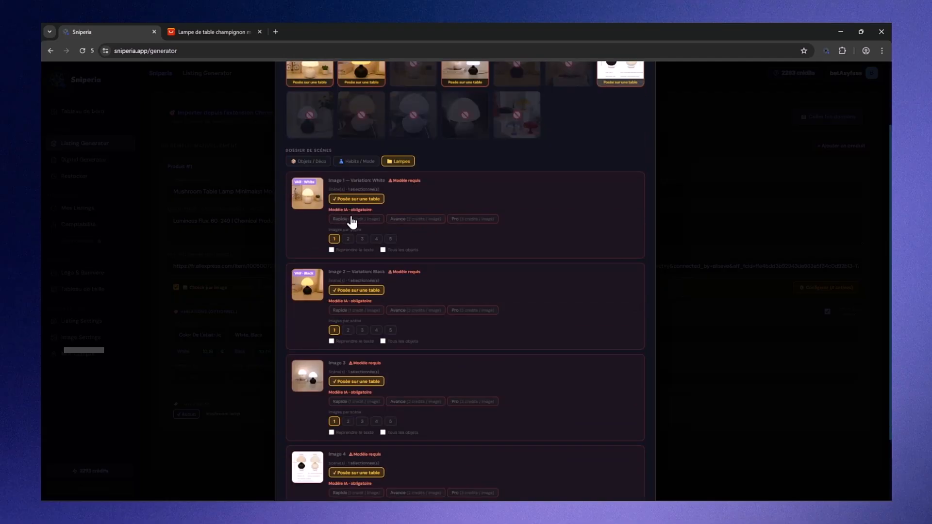
left_click(416, 220)
left_click(420, 311)
scroll(422, 311, "down", 2)
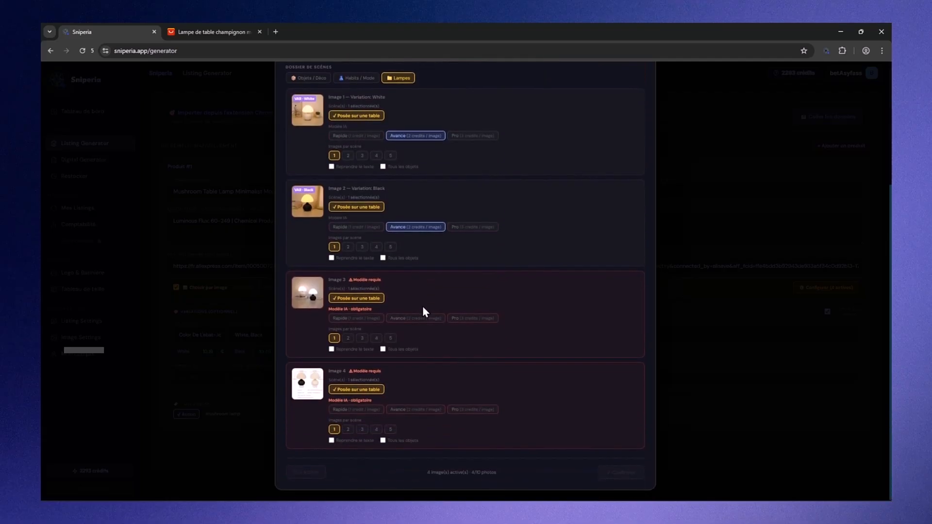
left_click(418, 318)
left_click(417, 409)
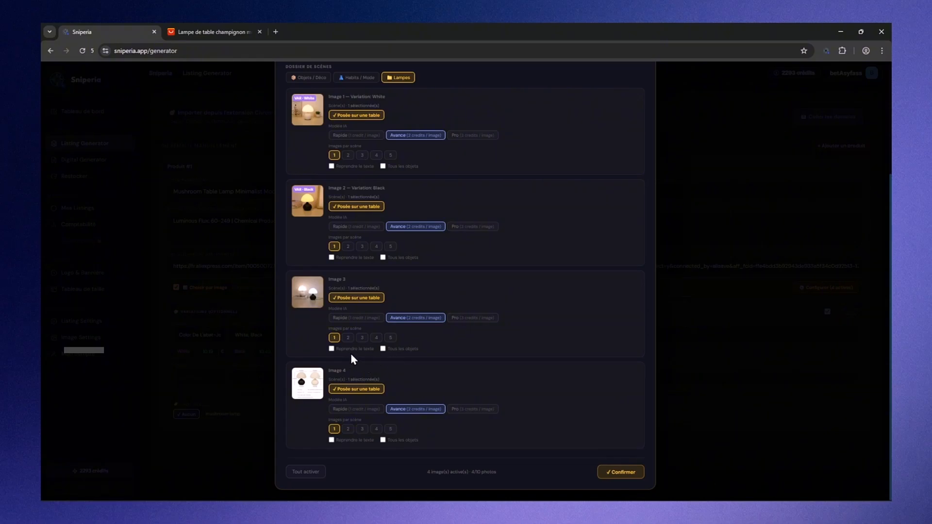
Enable "Reprendre le texte" for image 4 and "Tous les objets" for image 3, and confirm the image configuration.
mouse_move(311, 390)
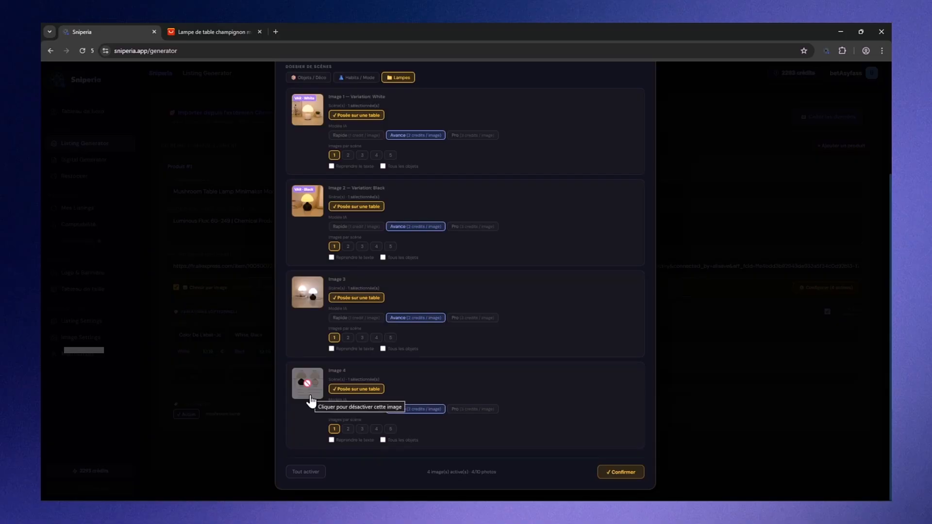
left_click(340, 443)
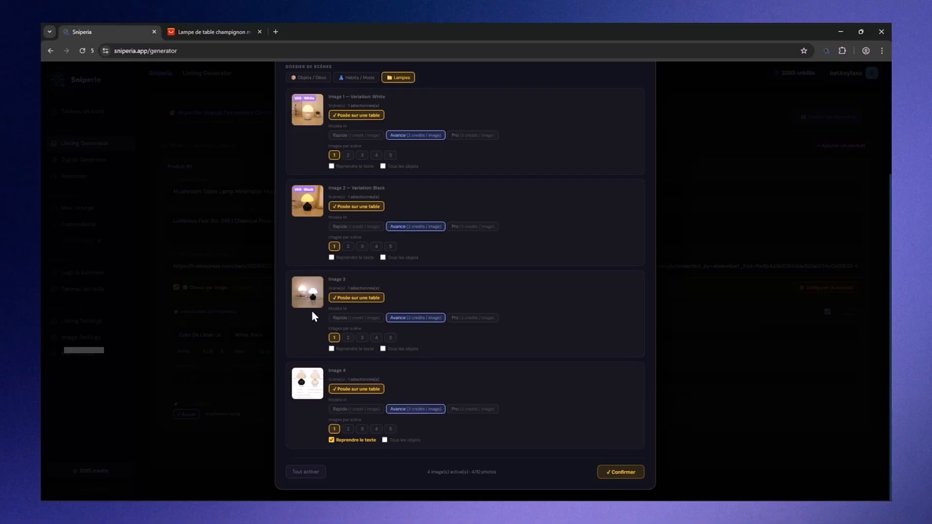
left_click(403, 349)
left_click(623, 472)
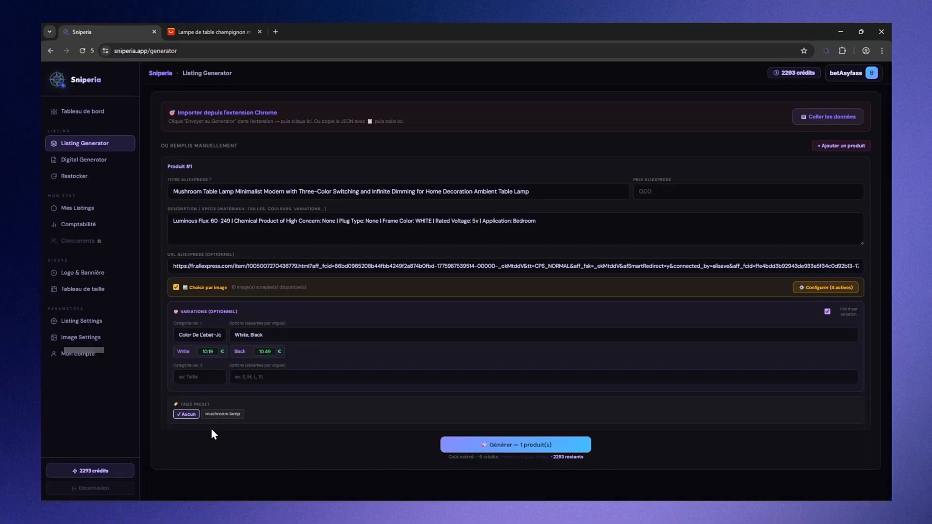
Apply the mushroom lamp tags preset and generate the listing for the product.
left_click(227, 414)
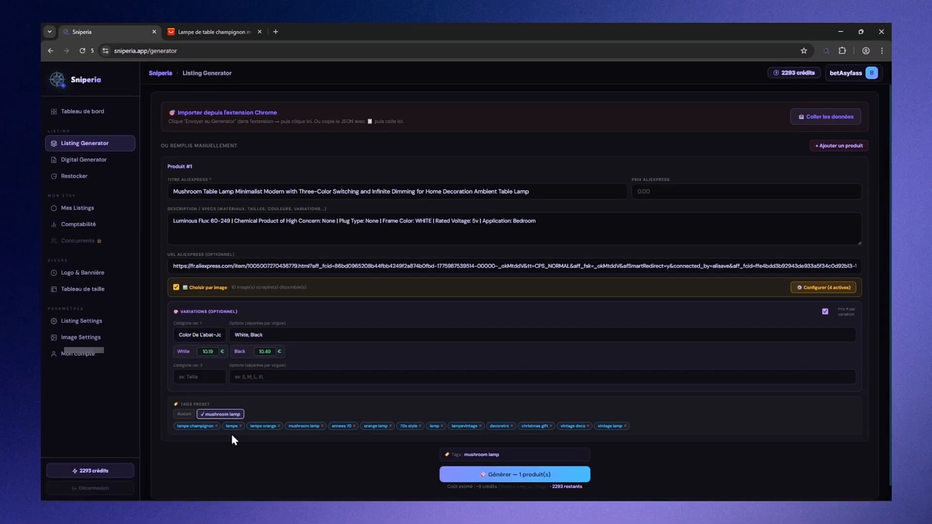
scroll(534, 460, "down", 1)
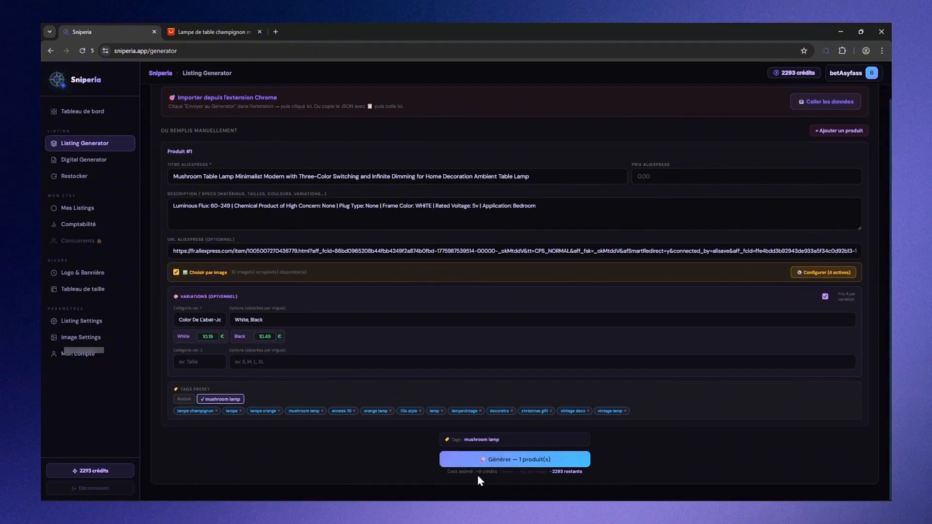
left_click(490, 462)
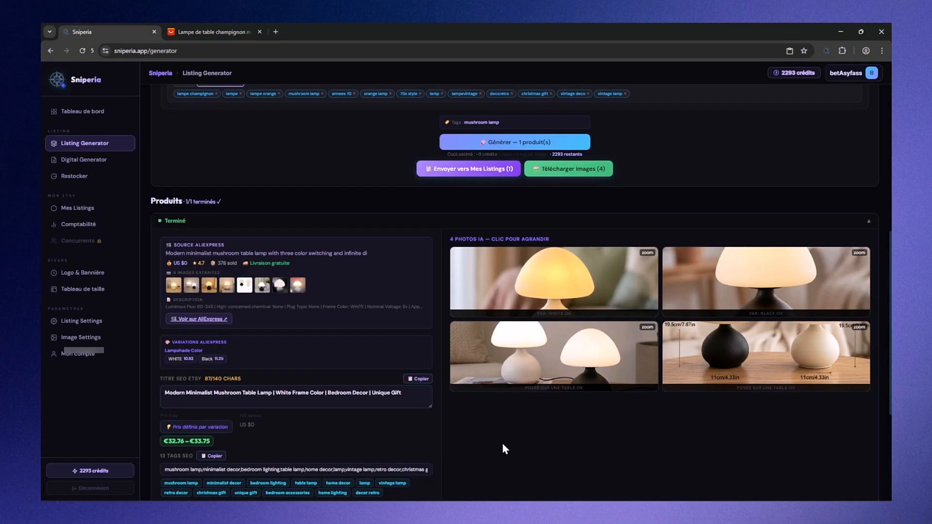
Enlarge the generated AI photos of the lamp one after another to examine them.
left_click(554, 306)
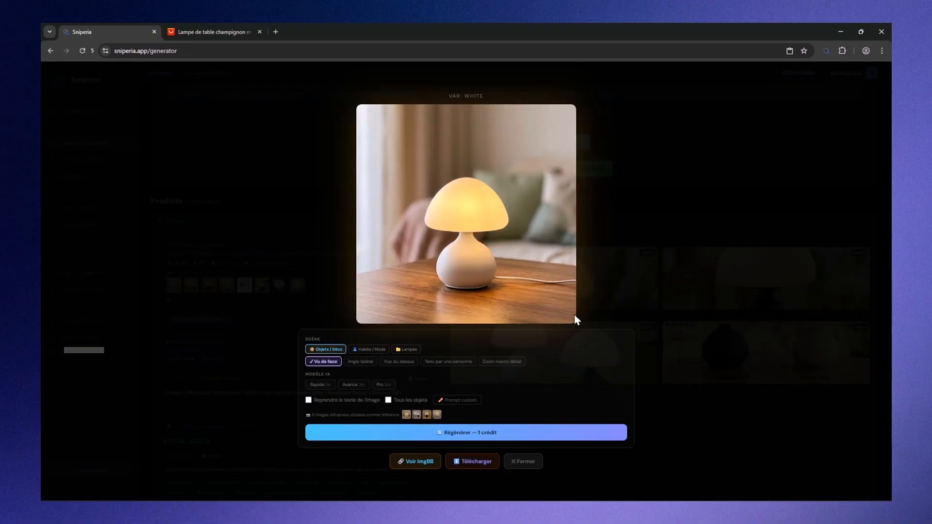
left_click(730, 364)
left_click(741, 308)
left_click(642, 316)
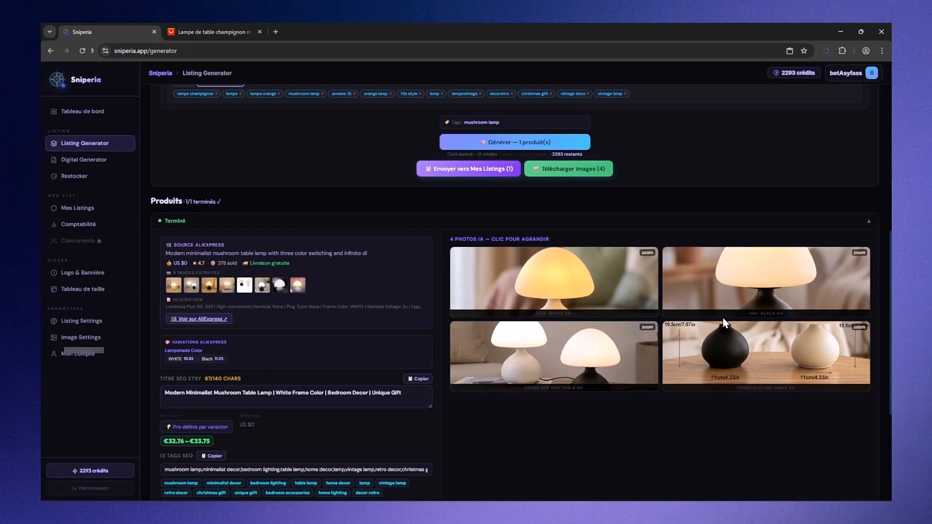
left_click(578, 368)
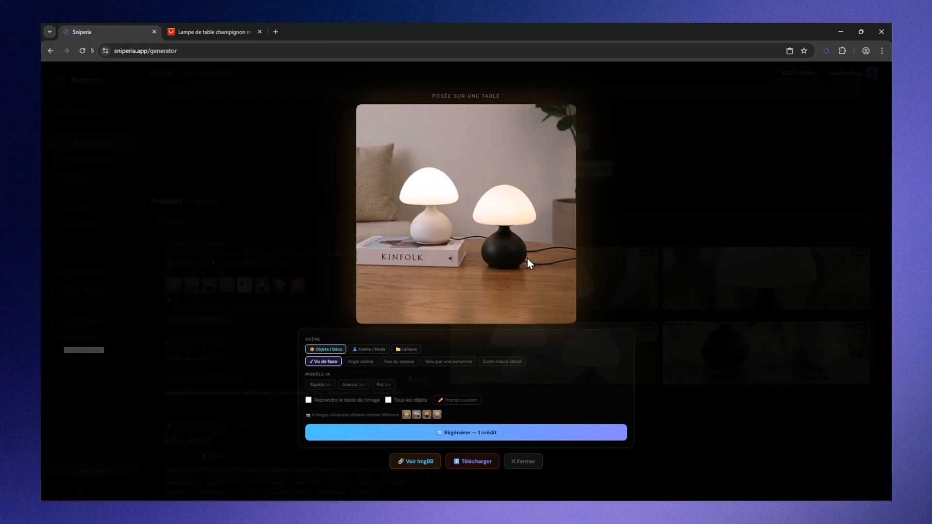
left_click(653, 258)
left_click(747, 339)
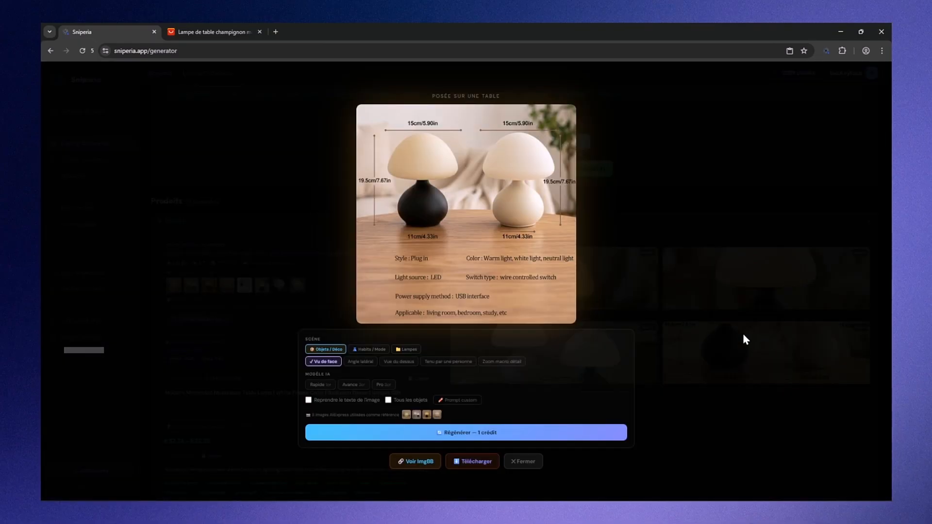
left_click(744, 336)
Review the generated variations and prices, and expand the Etsy SEO description to read it.
scroll(214, 265, "down", 3)
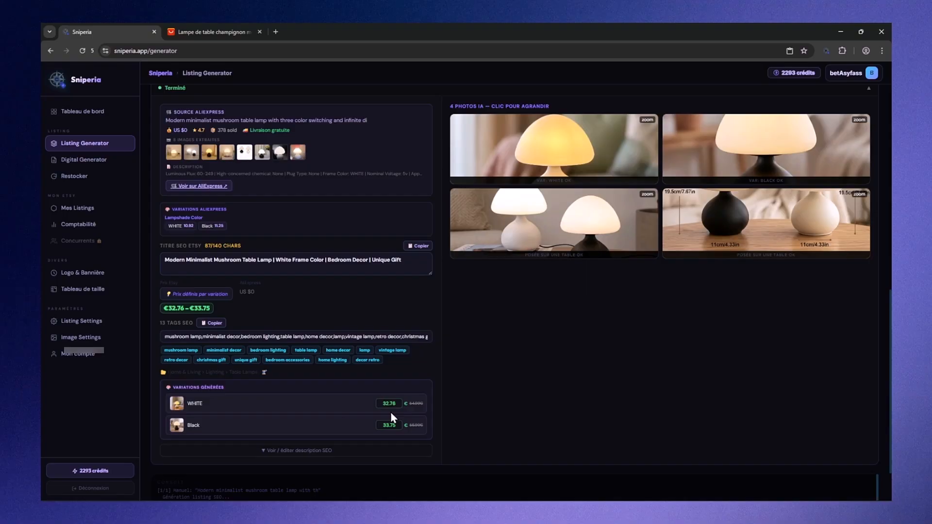
left_click(316, 452)
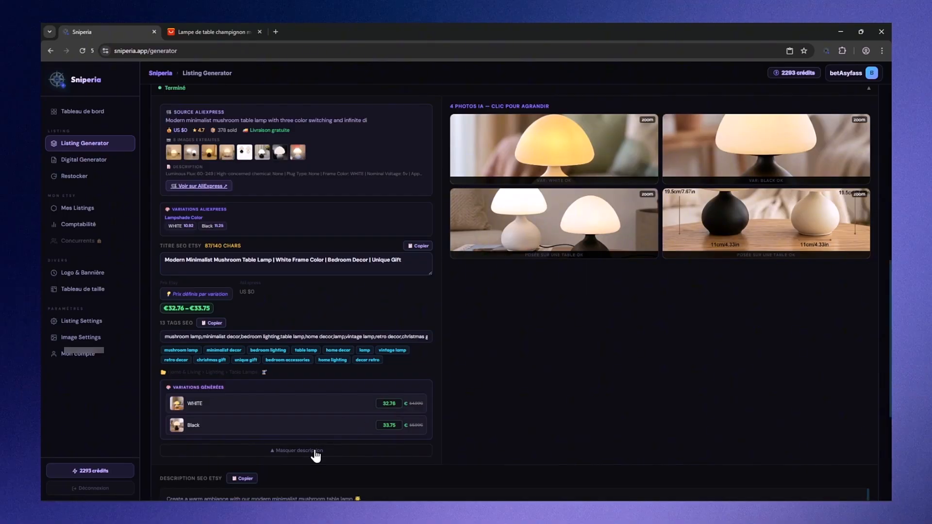
scroll(318, 447, "down", 3)
scroll(338, 400, "down", 2)
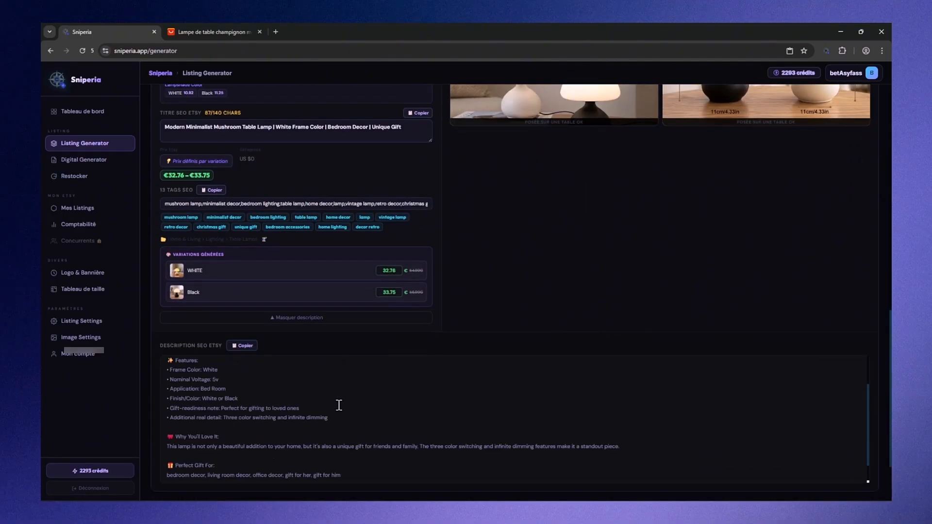
scroll(338, 406, "up", 2)
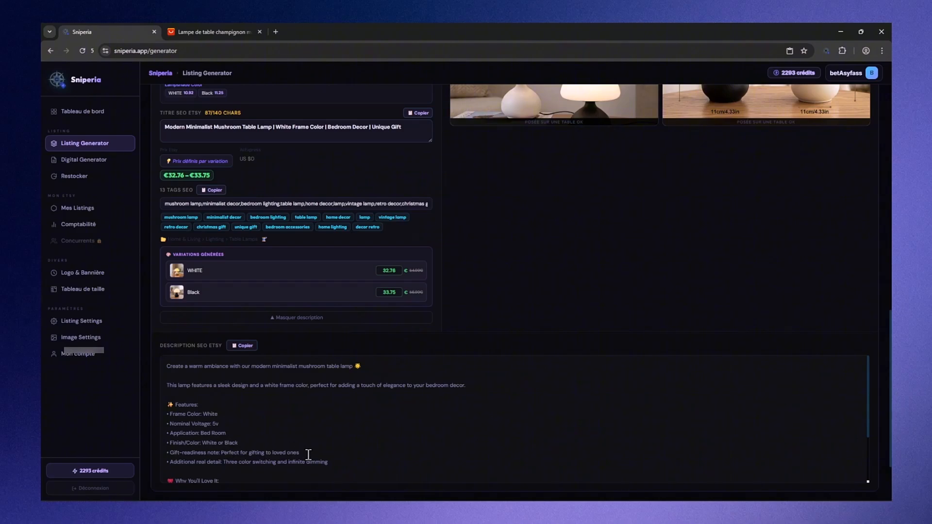
scroll(339, 424, "down", 1)
scroll(339, 424, "up", 15)
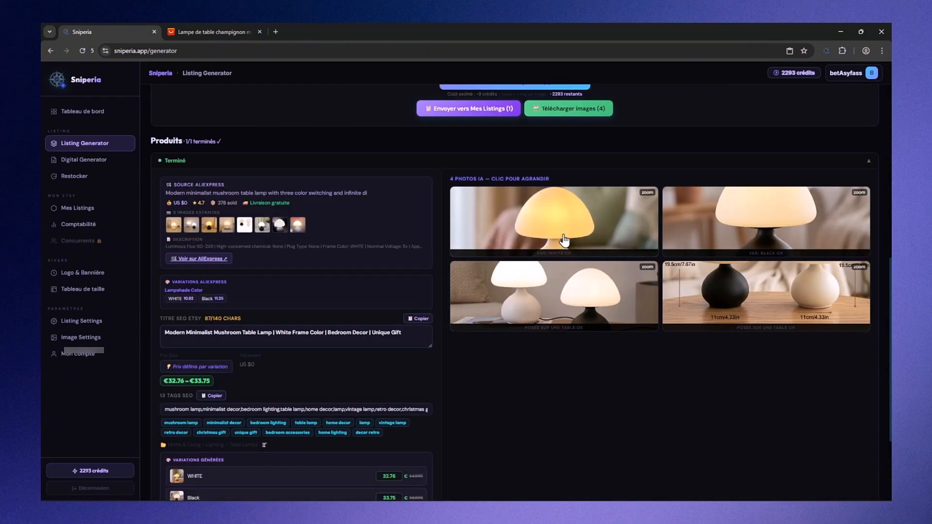
Examine the regeneration options of the white variation photo with the Lampes scene folder selected, and close the preview.
left_click(633, 262)
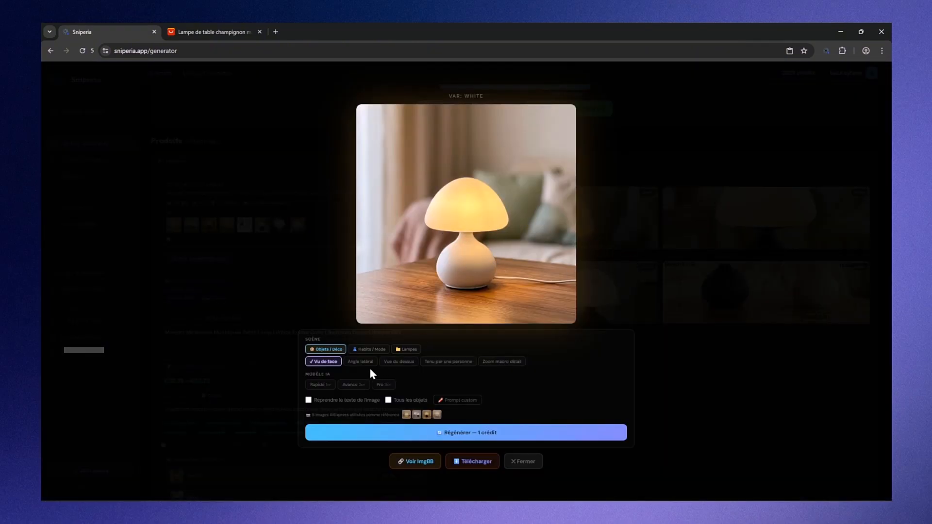
left_click(406, 350)
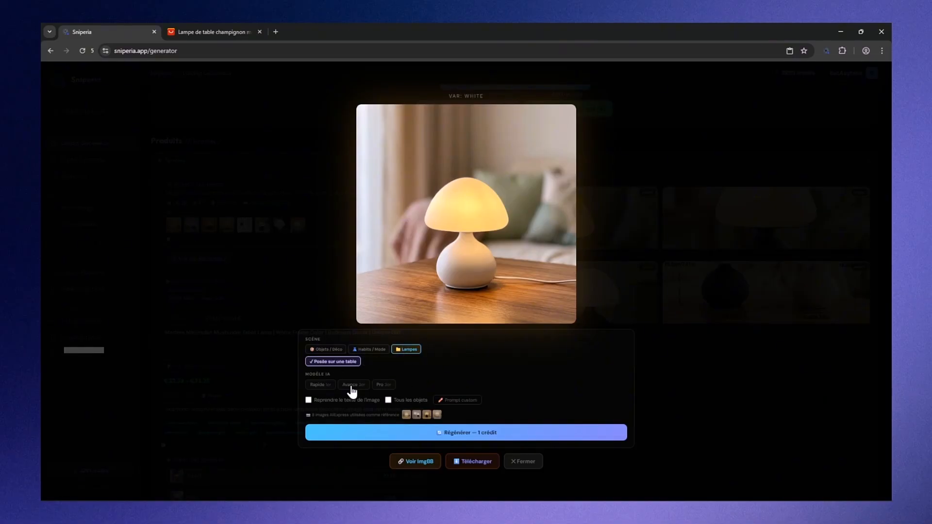
left_click(750, 287)
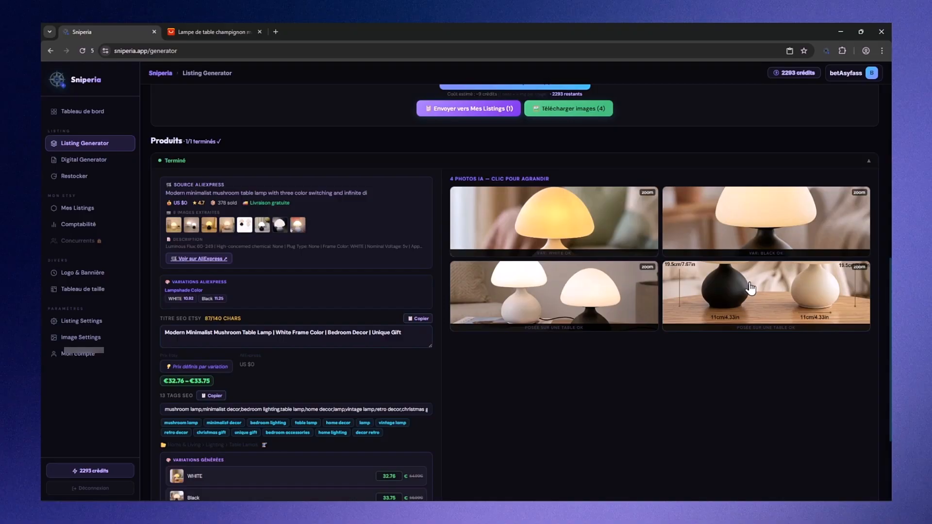
Send the generated listing to Mes Listings and assign it the BoutiqueLampe label.
left_click(472, 112)
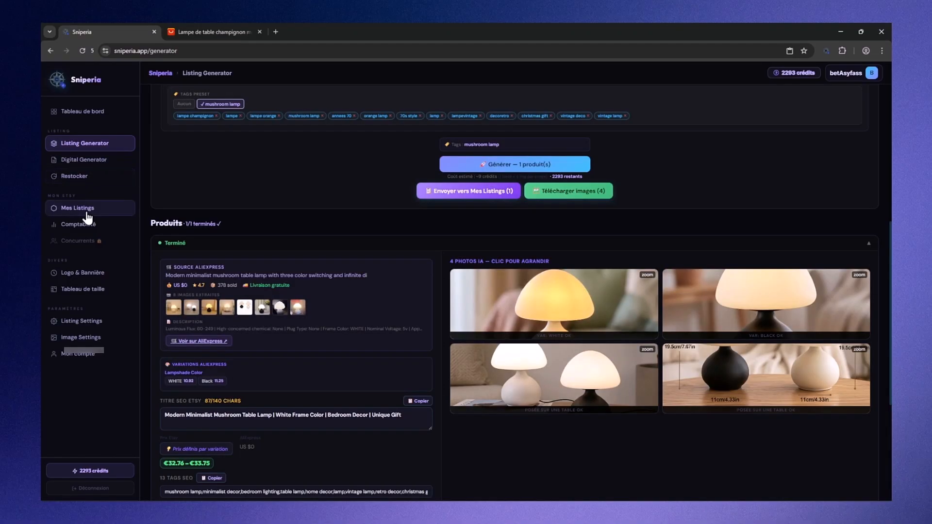
left_click(85, 209)
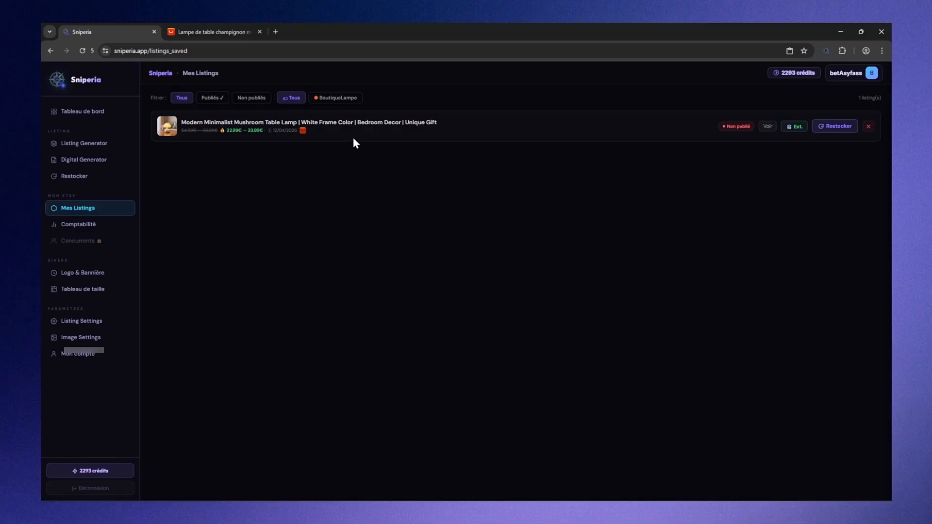
left_click(767, 127)
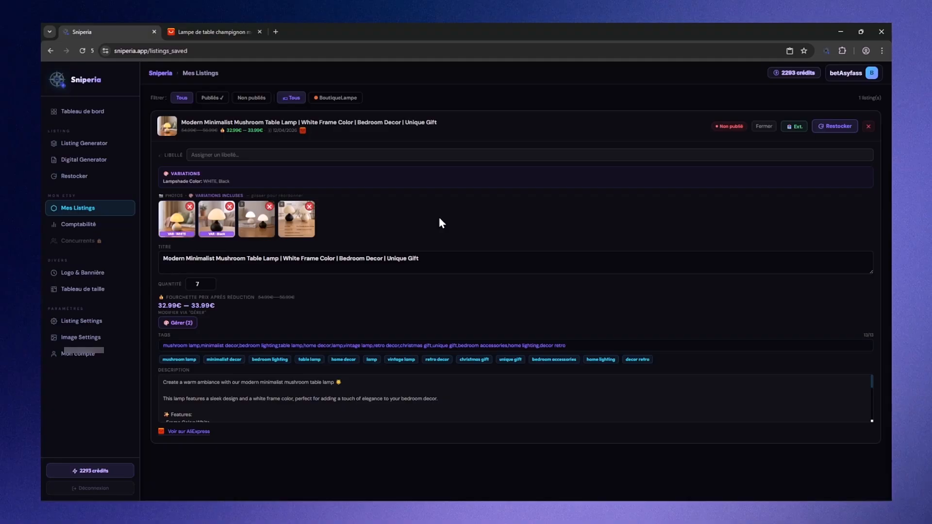
left_click(324, 99)
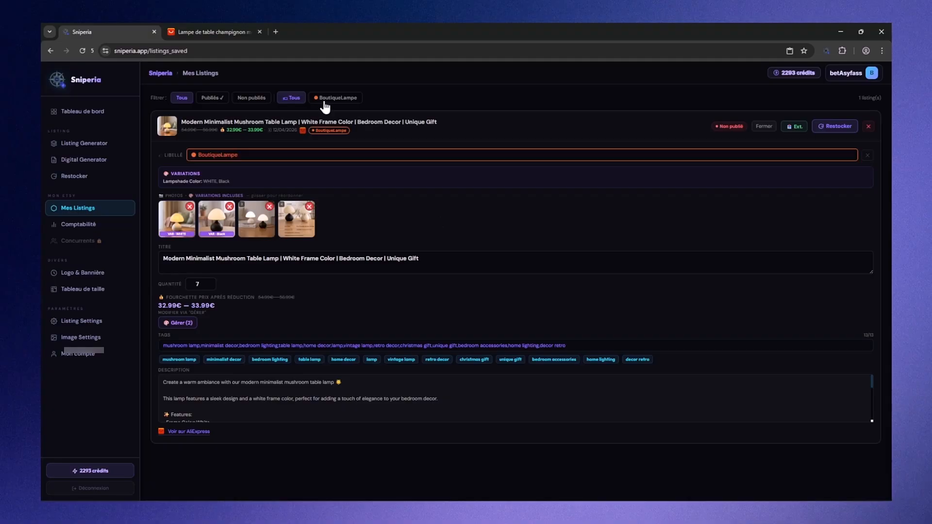
Transfer the saved mushroom lamp listing to the Sniperia extension and start publishing it on Etsy from there.
left_click(797, 129)
left_click(823, 50)
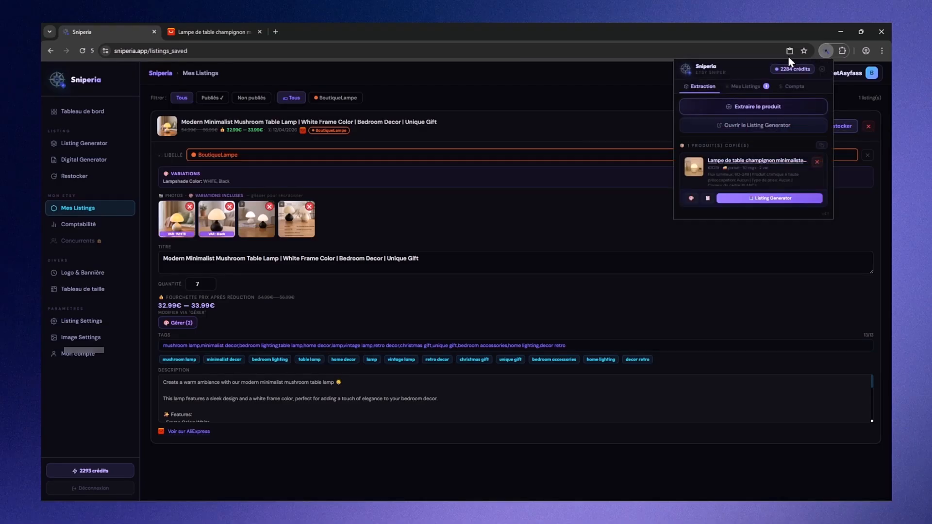
left_click(827, 52)
left_click(827, 51)
left_click(752, 87)
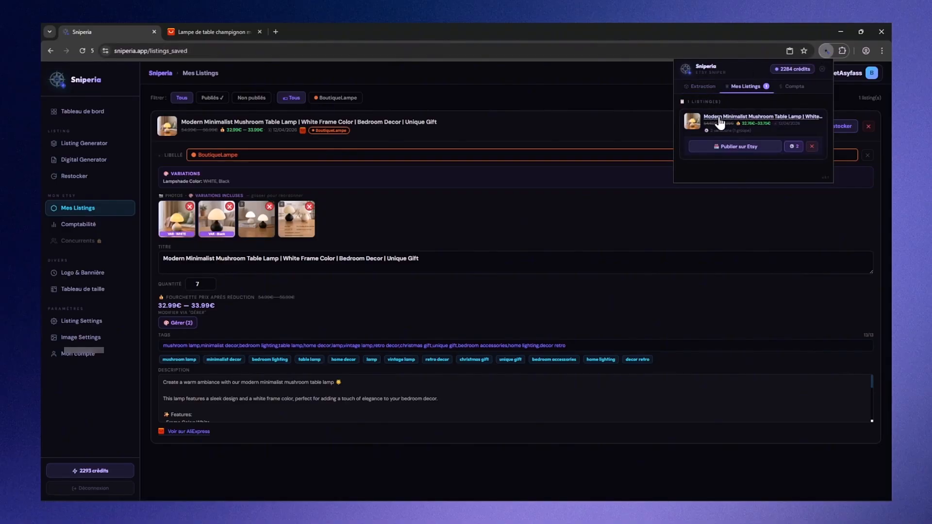
left_click(736, 148)
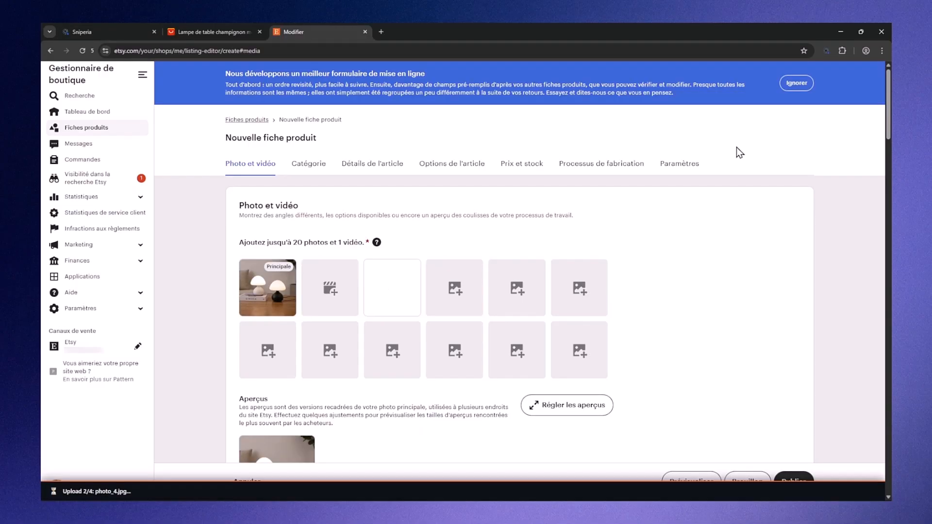